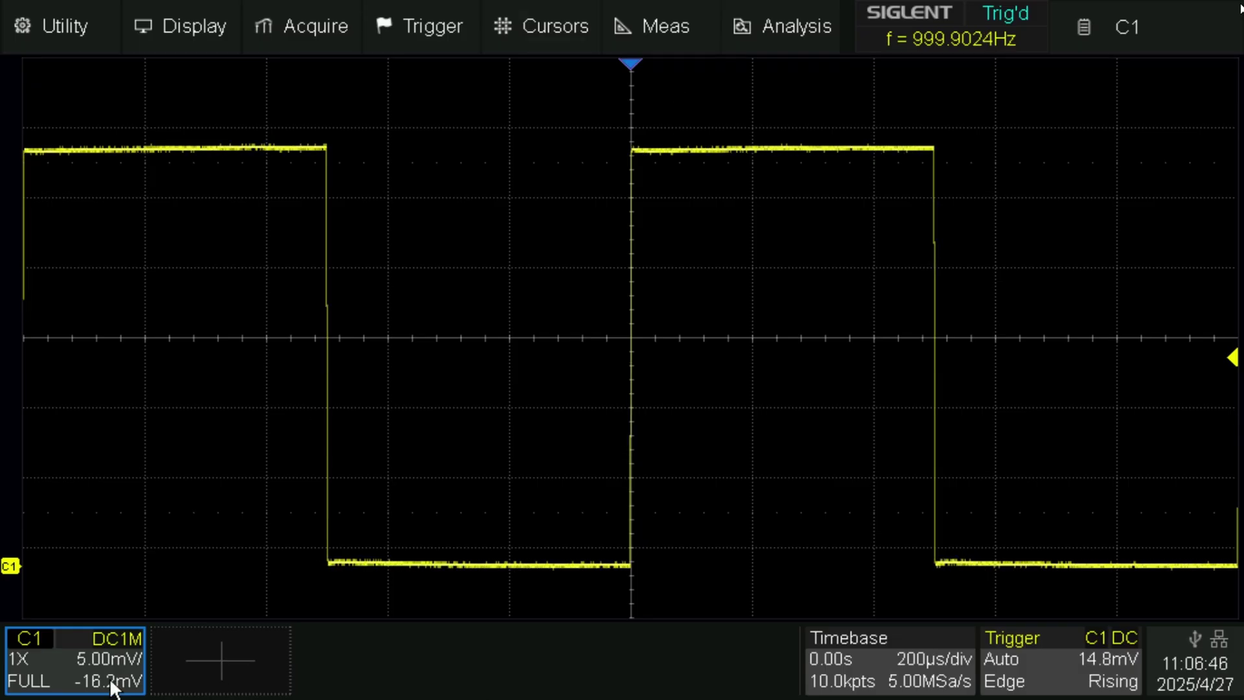
# - Run a probe check on channel 1 and apply the detected 100:1 attenuation (100X)
pyautogui.click(112, 686)
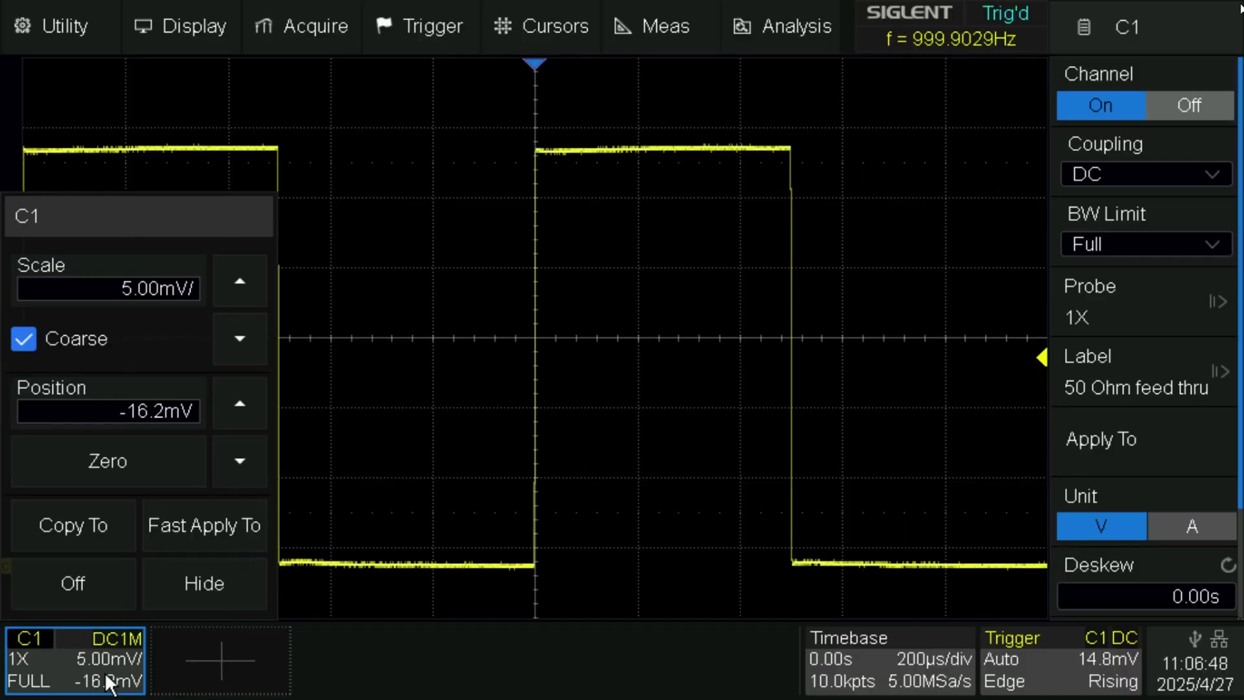
pyautogui.click(1114, 293)
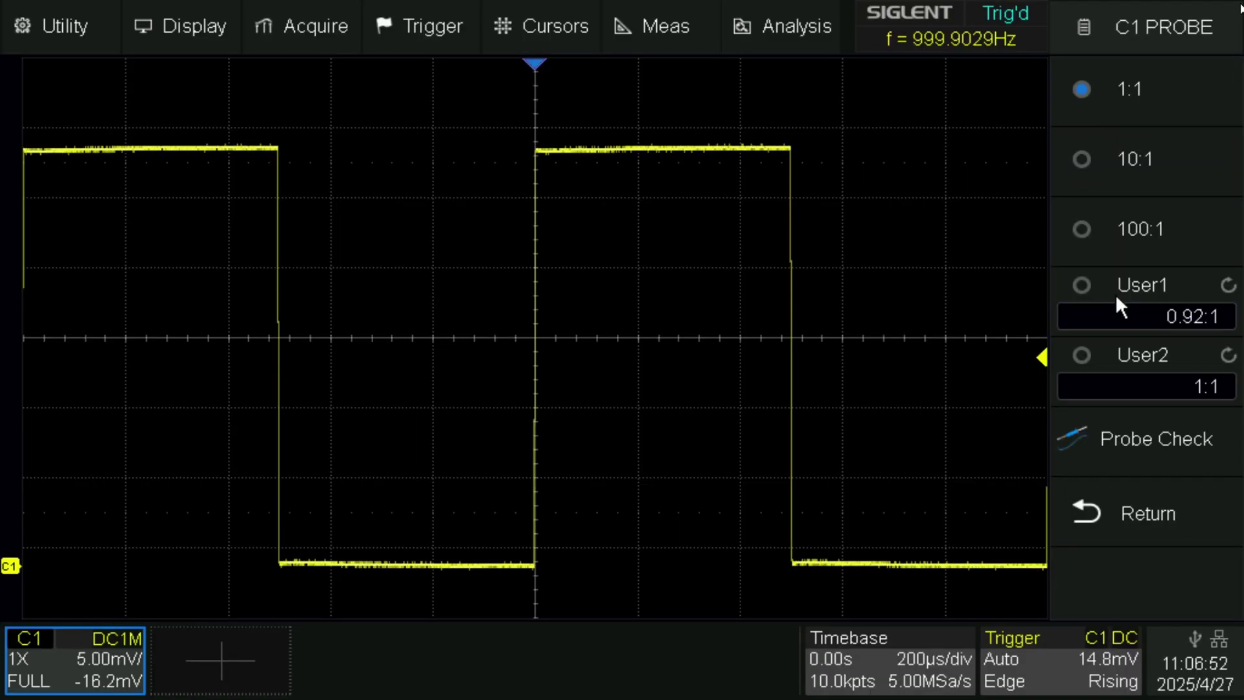
pyautogui.click(1161, 440)
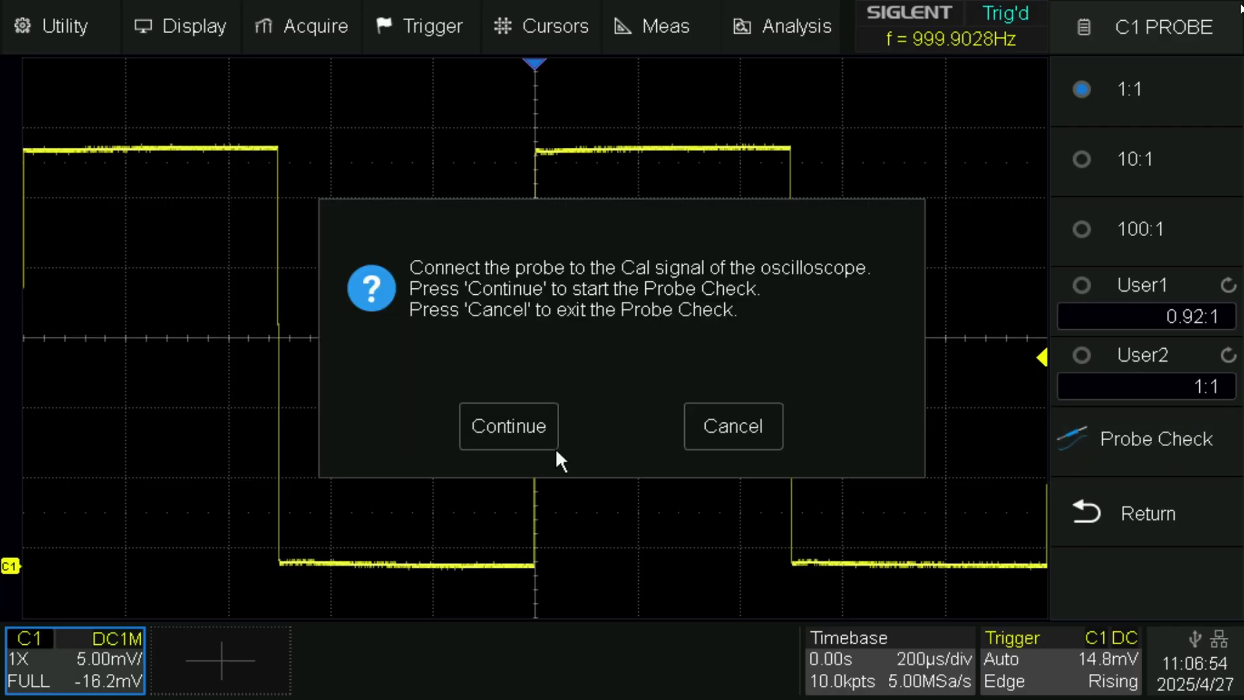
pyautogui.click(509, 435)
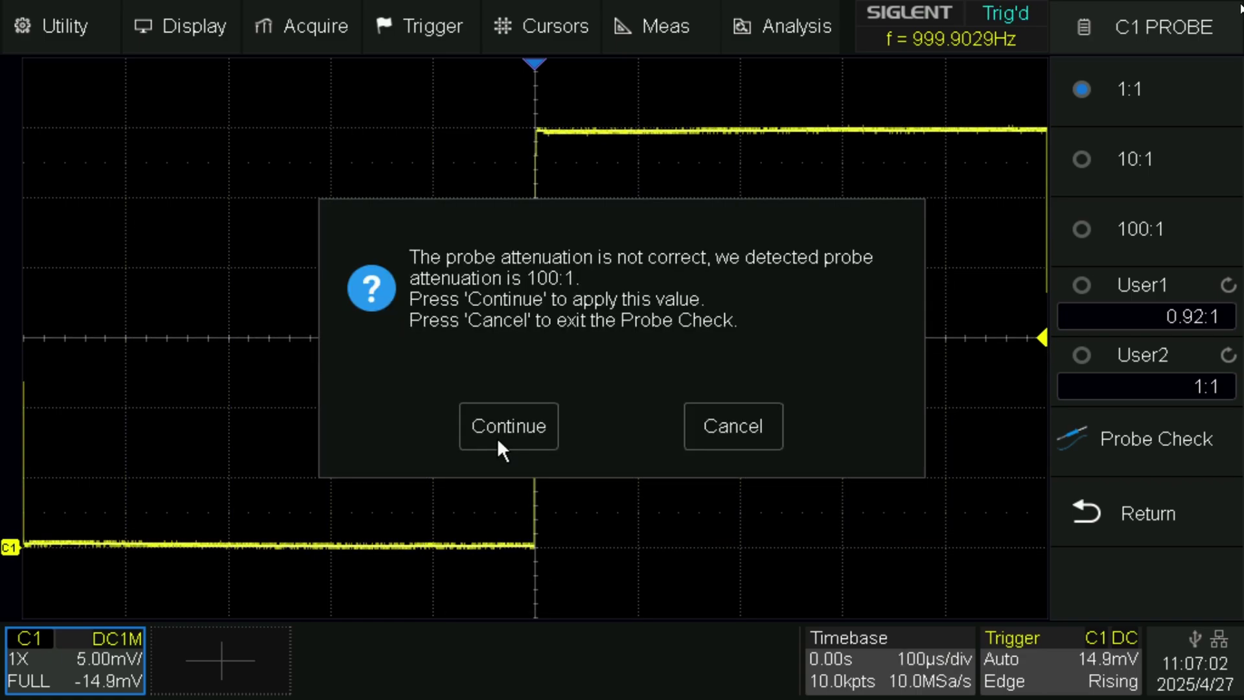
pyautogui.click(500, 435)
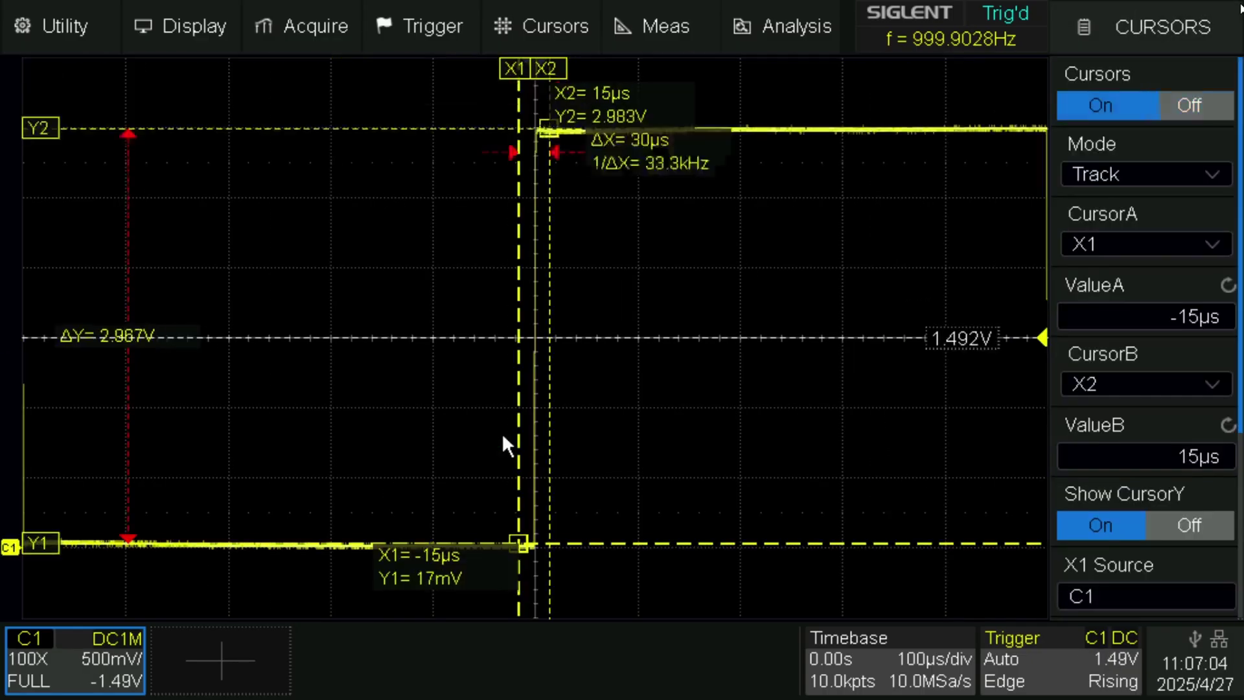